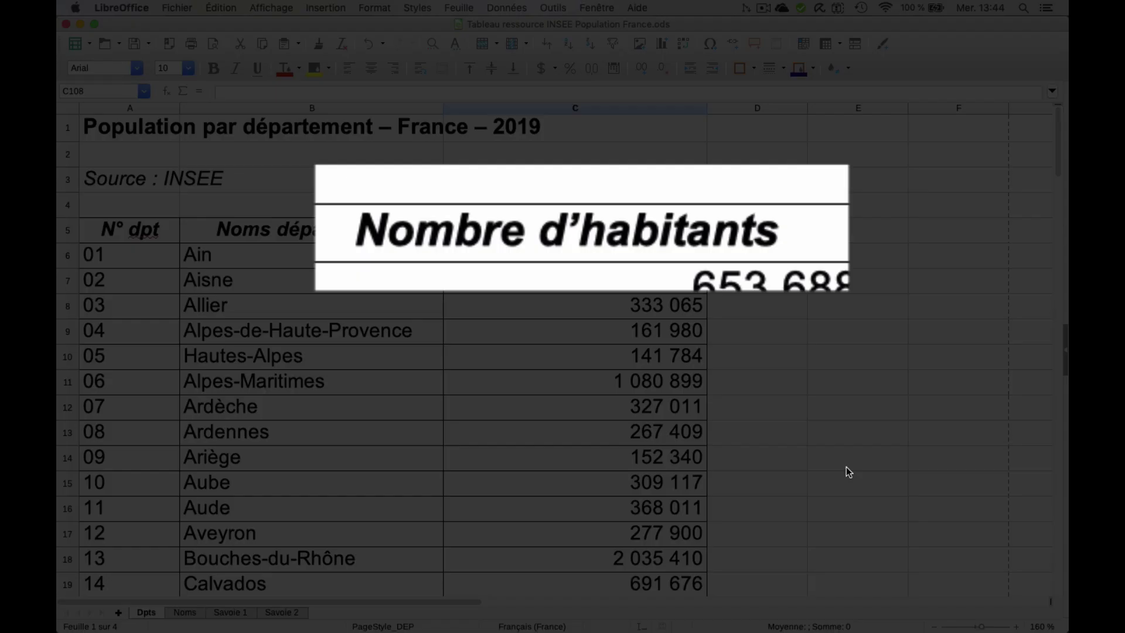
scroll(846, 467, down, 15)
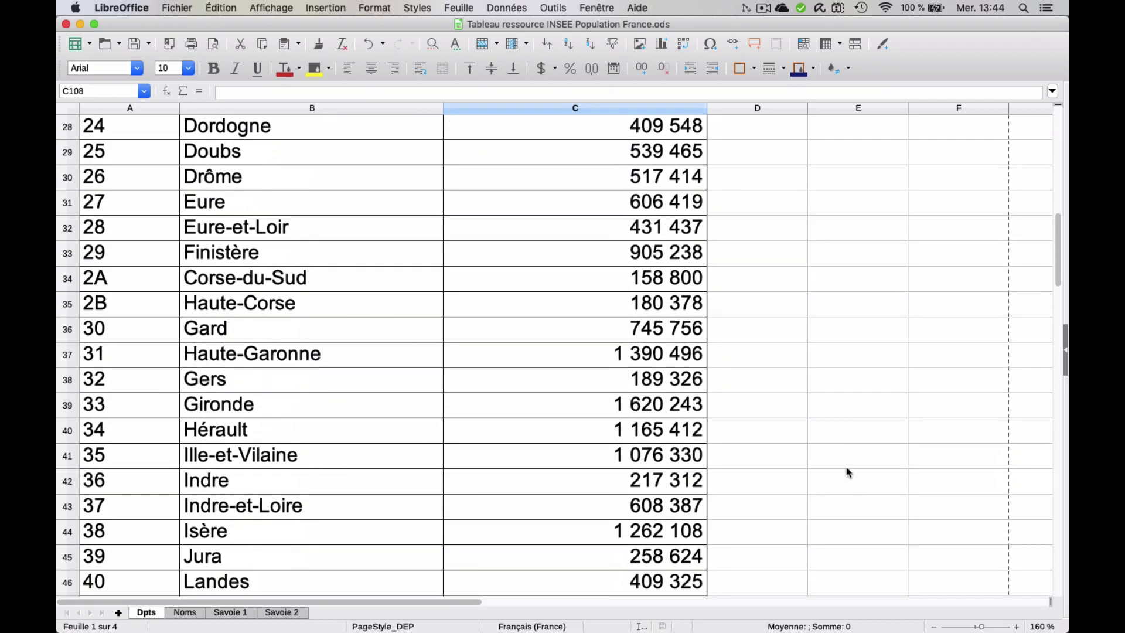
scroll(846, 466, right, 3)
scroll(846, 466, left, 3)
scroll(845, 466, down, 14)
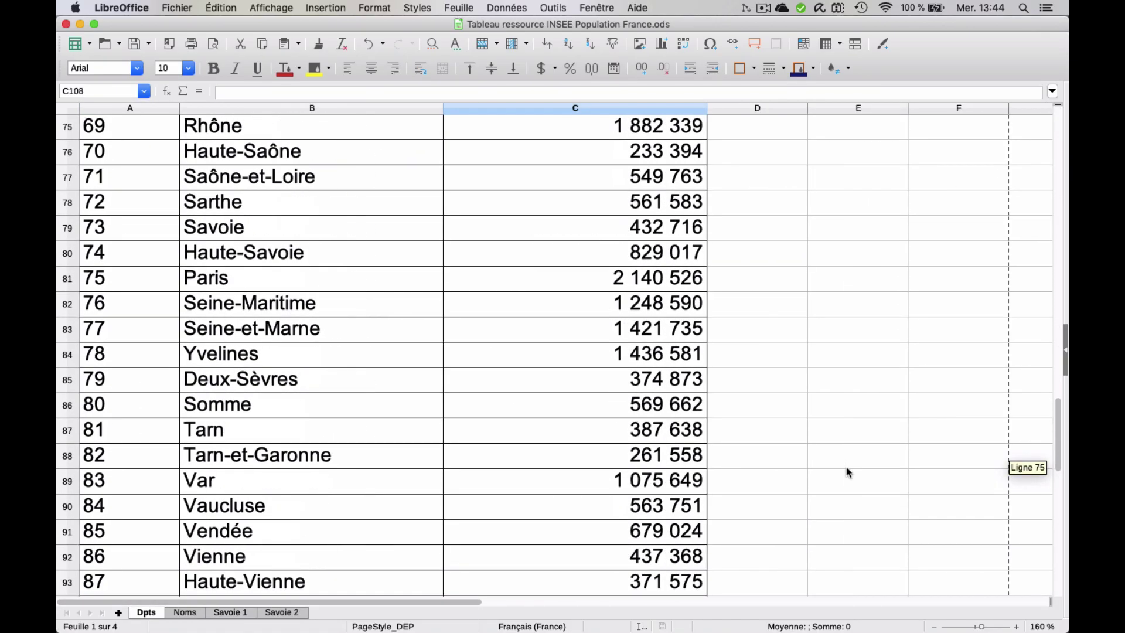
scroll(846, 466, down, 1)
scroll(845, 466, up, 2)
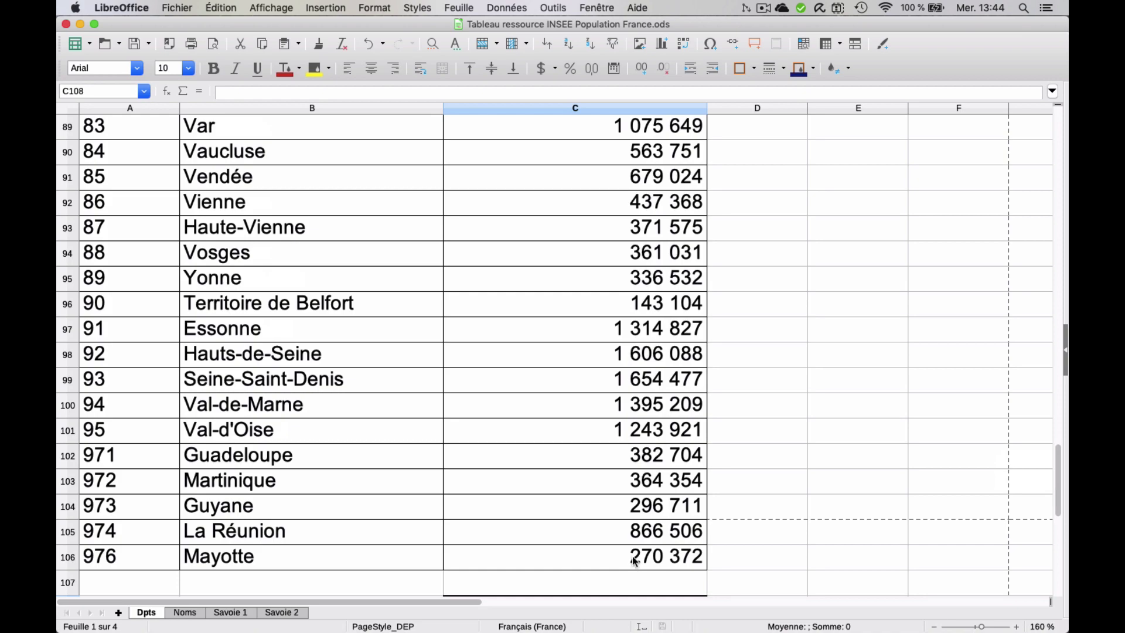
drag(631, 557, 151, 260)
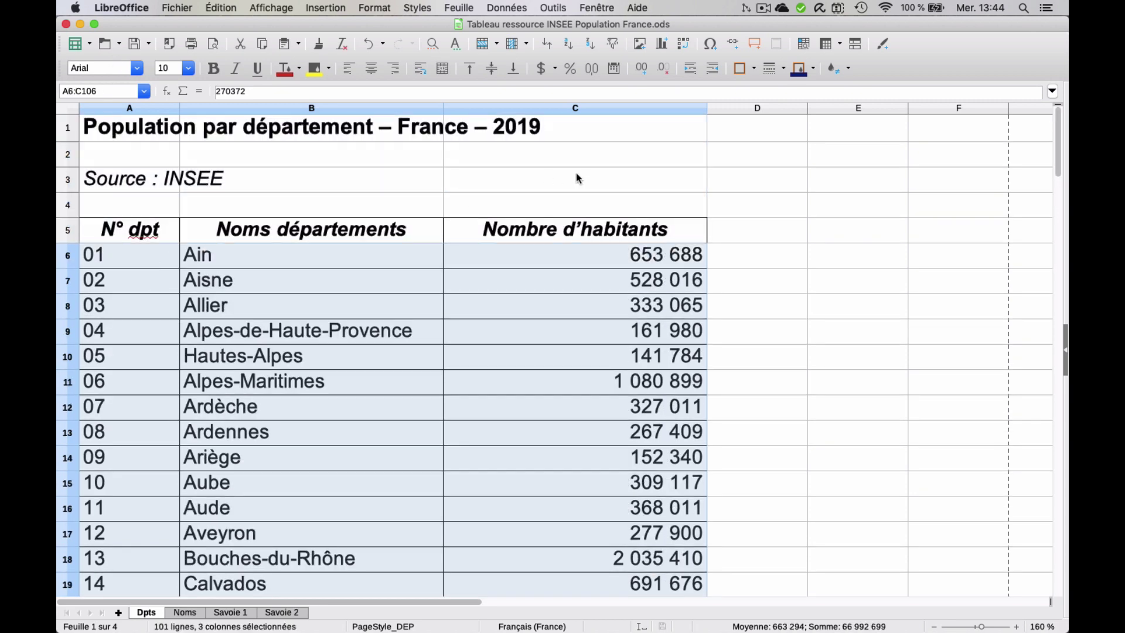
click(507, 8)
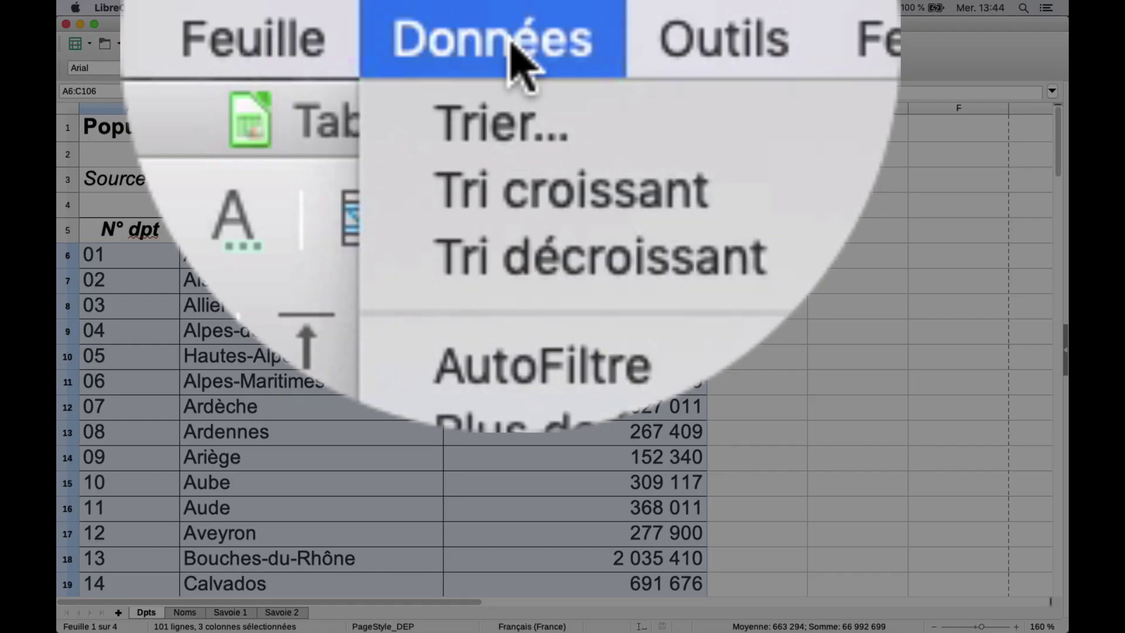
click(515, 23)
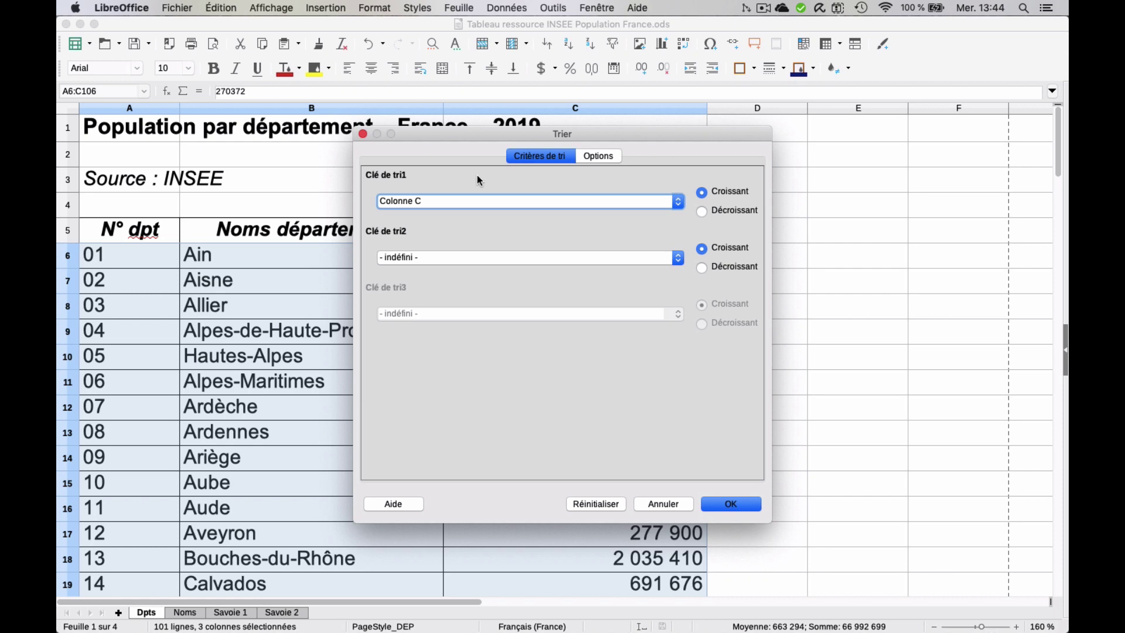
drag(457, 142, 548, 169)
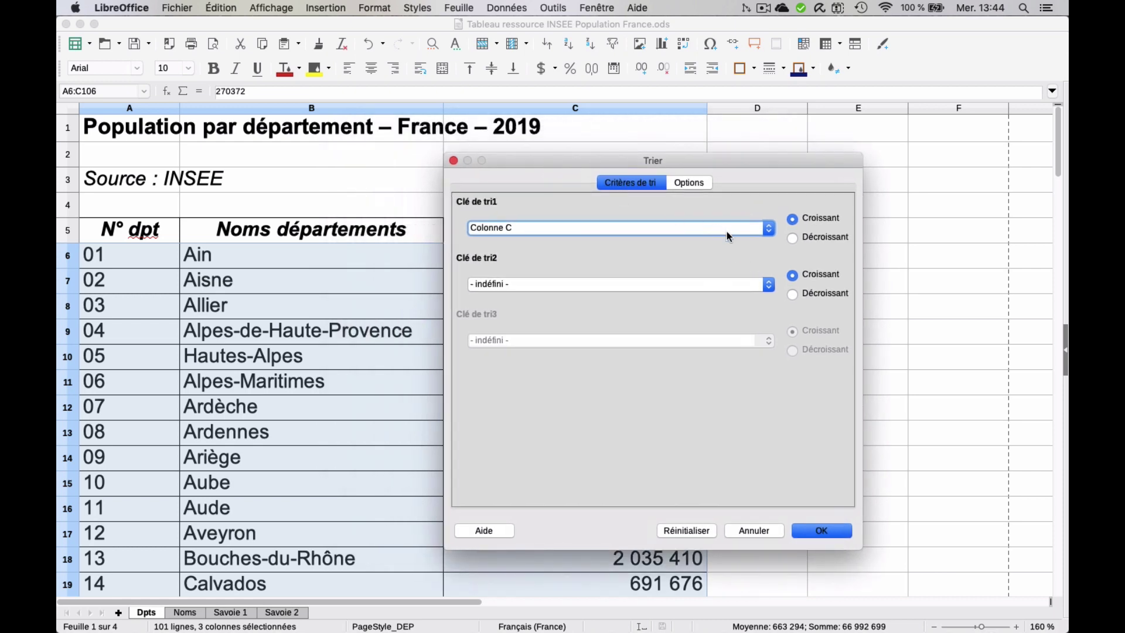
click(765, 228)
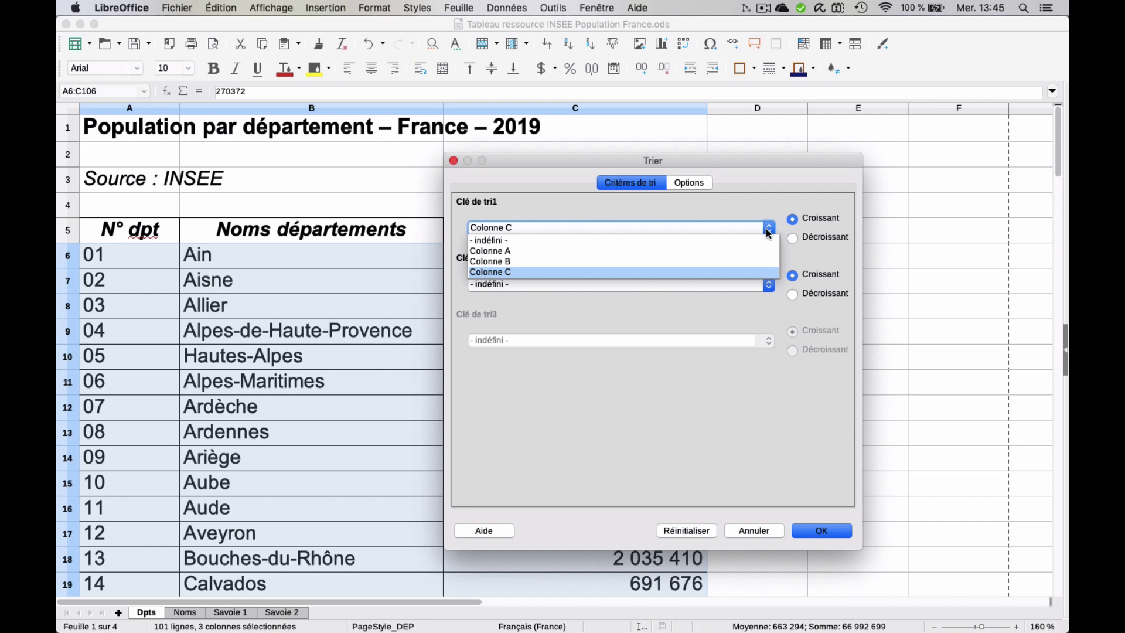
click(755, 529)
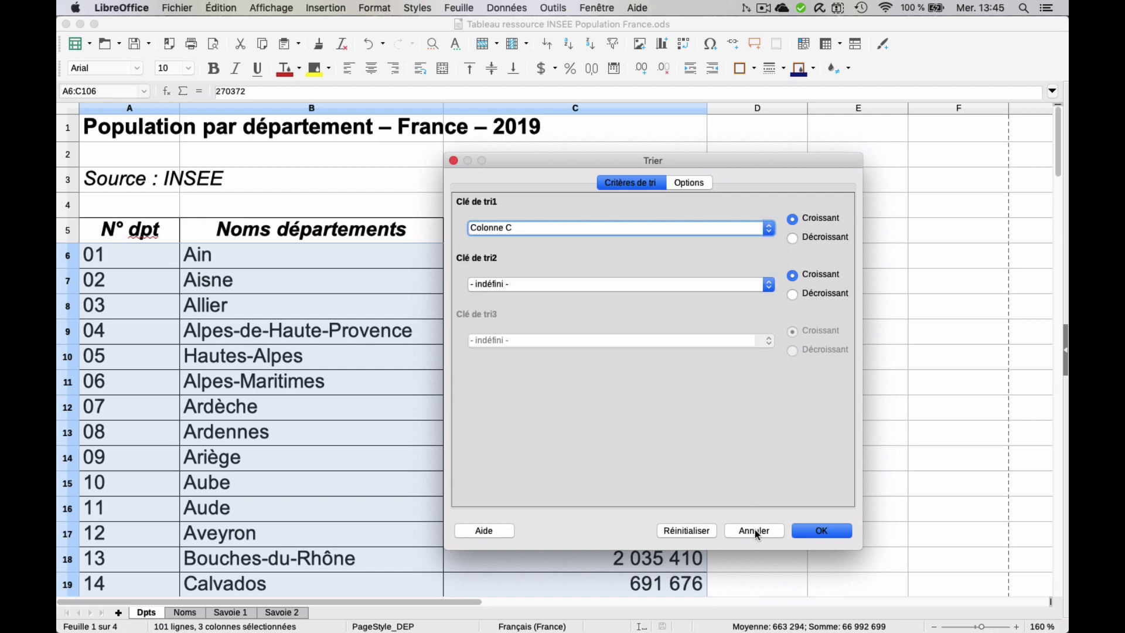
click(754, 529)
click(786, 475)
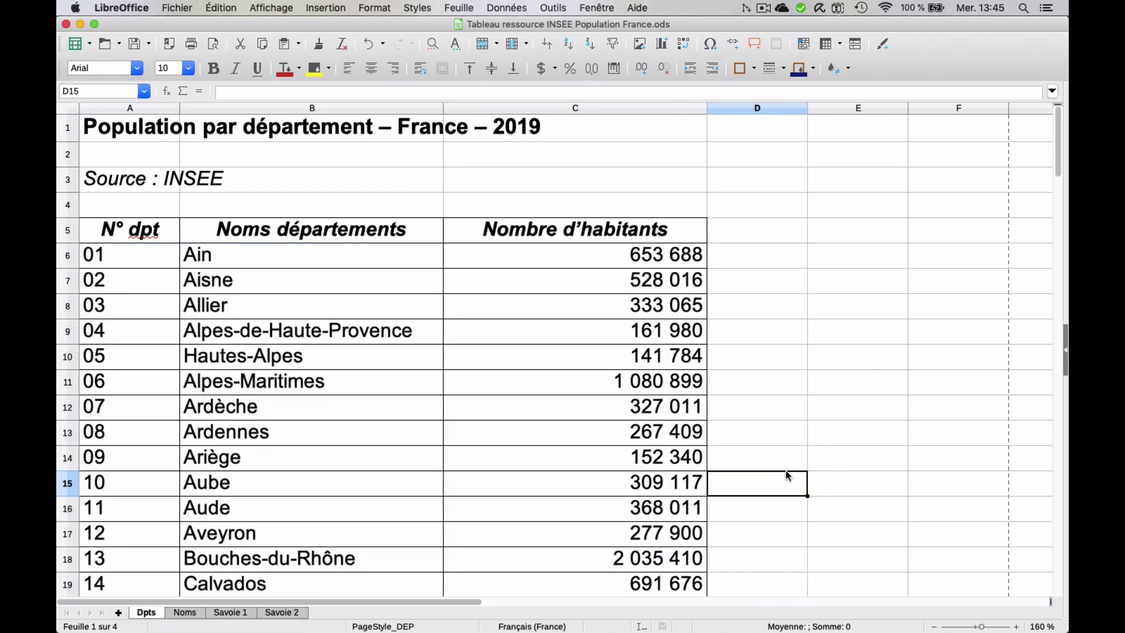
Sort the department table with its header row, A5:C106, by Nombre d'habitants in descending order.
scroll(816, 512, down, 20)
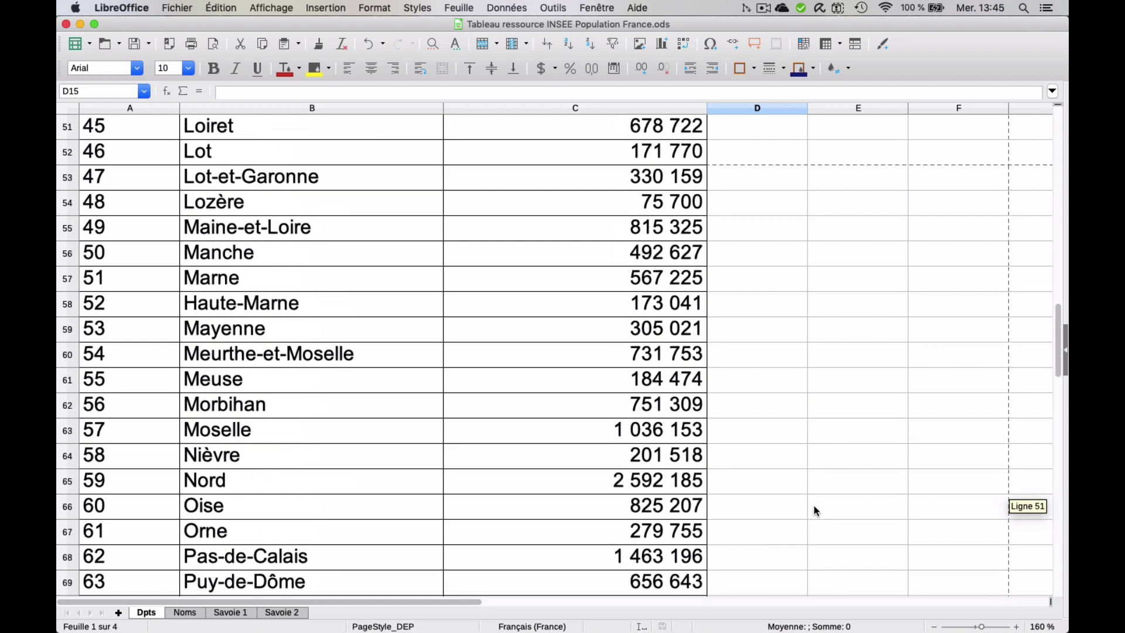
scroll(814, 510, up, 5)
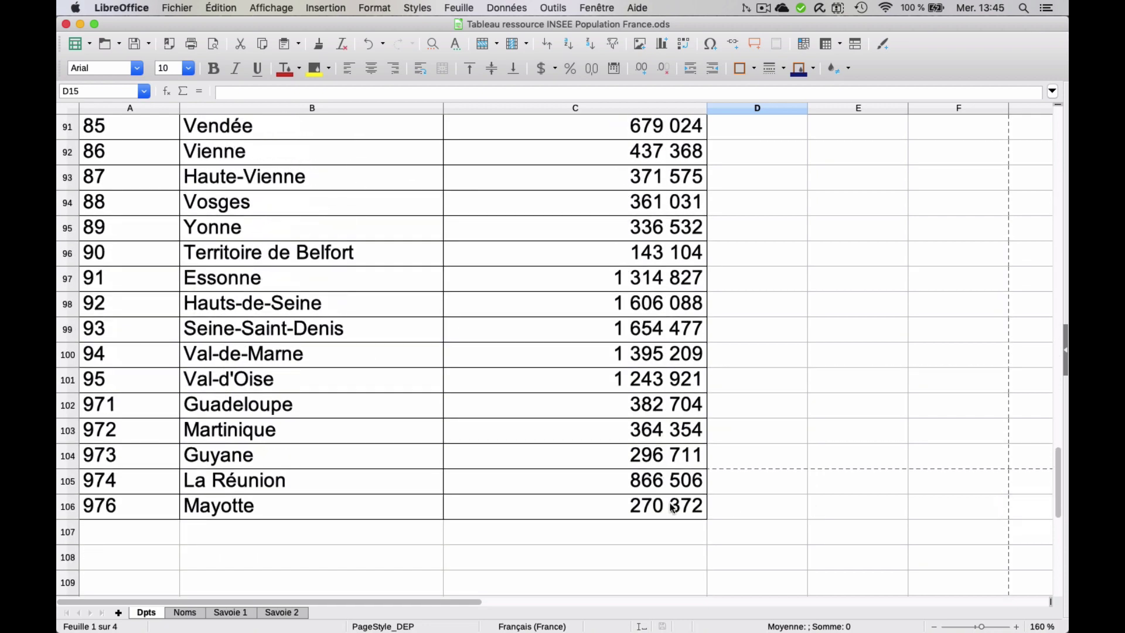
drag(586, 506, 112, 230)
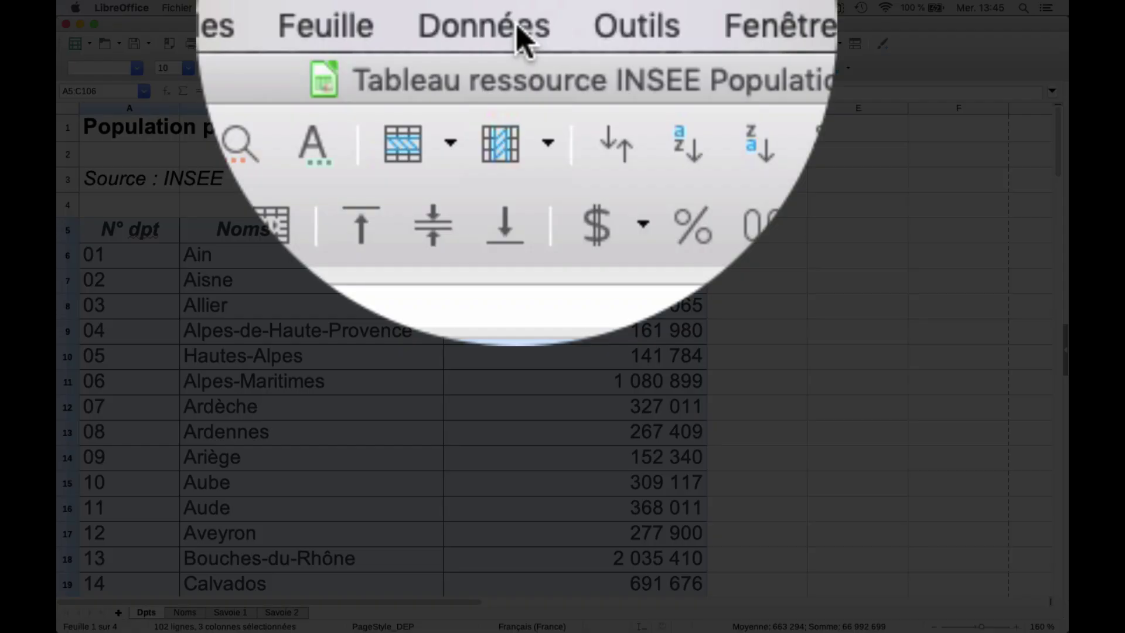
click(519, 8)
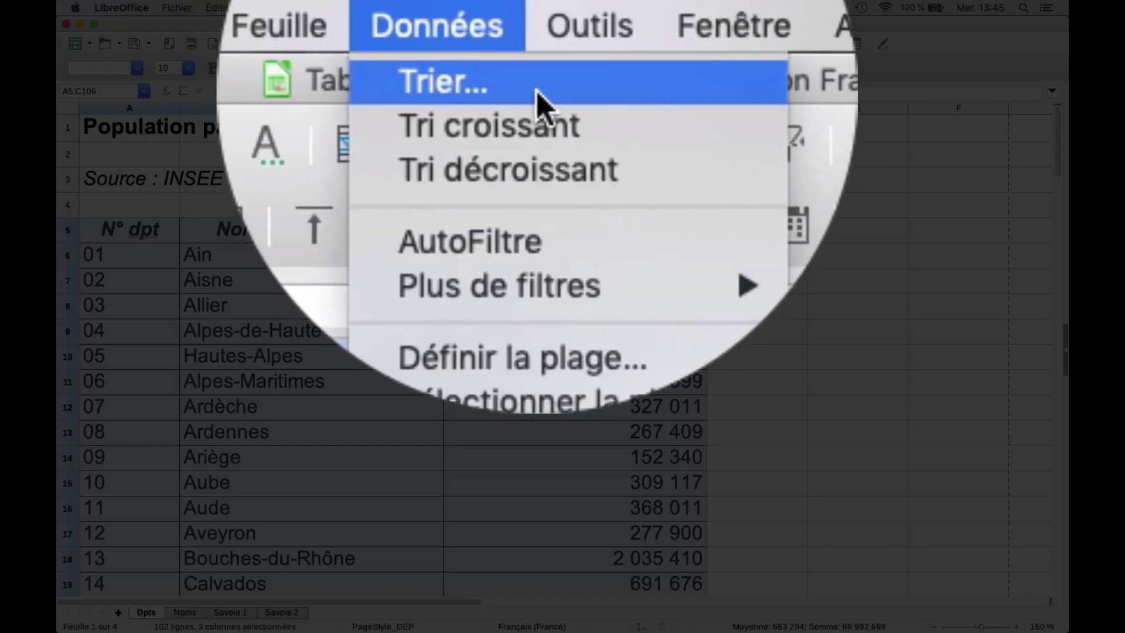
click(536, 94)
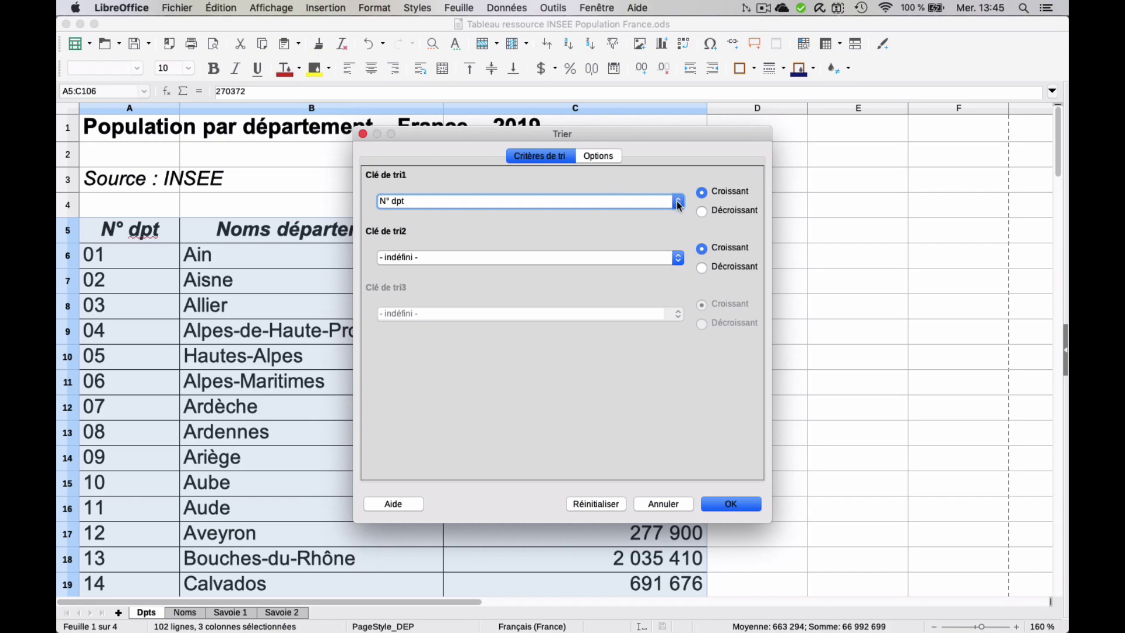
click(677, 202)
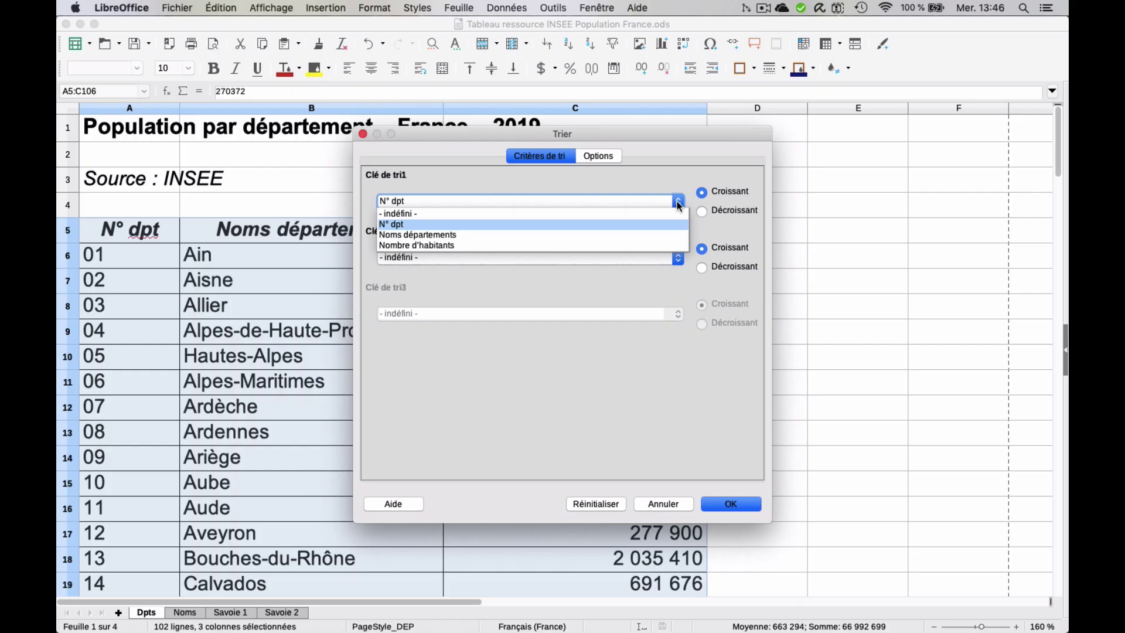
click(460, 245)
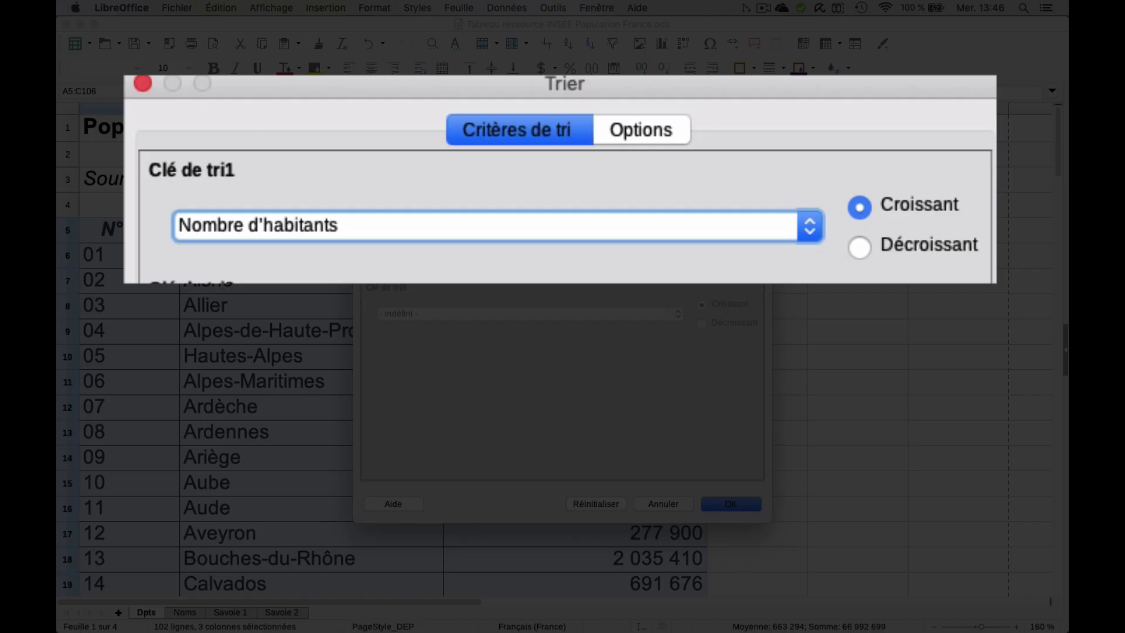
click(860, 246)
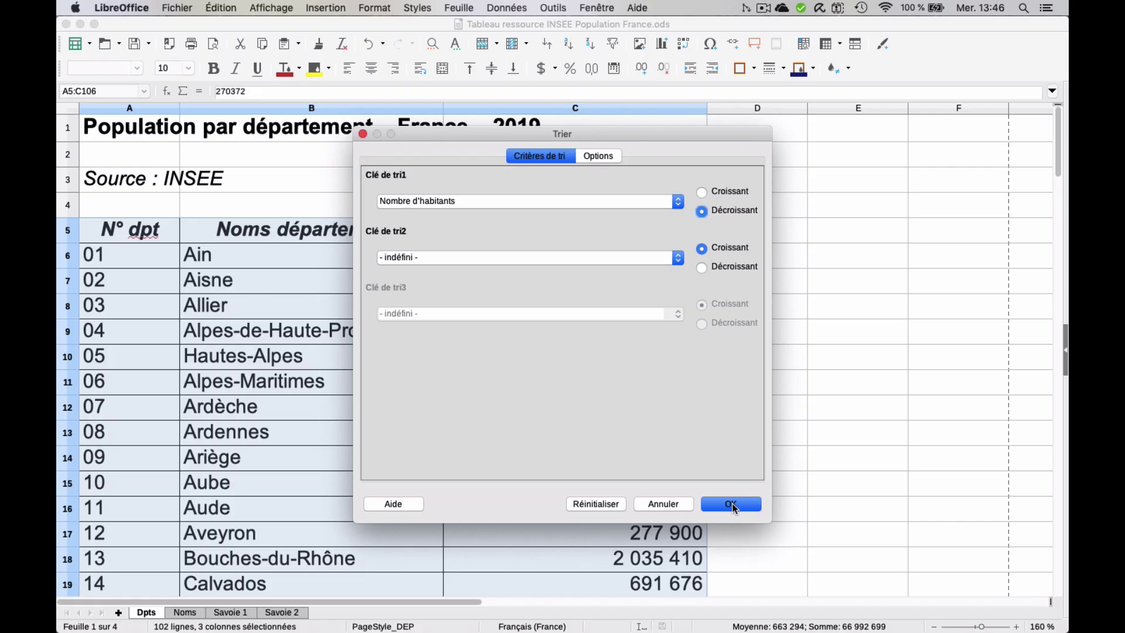
click(731, 505)
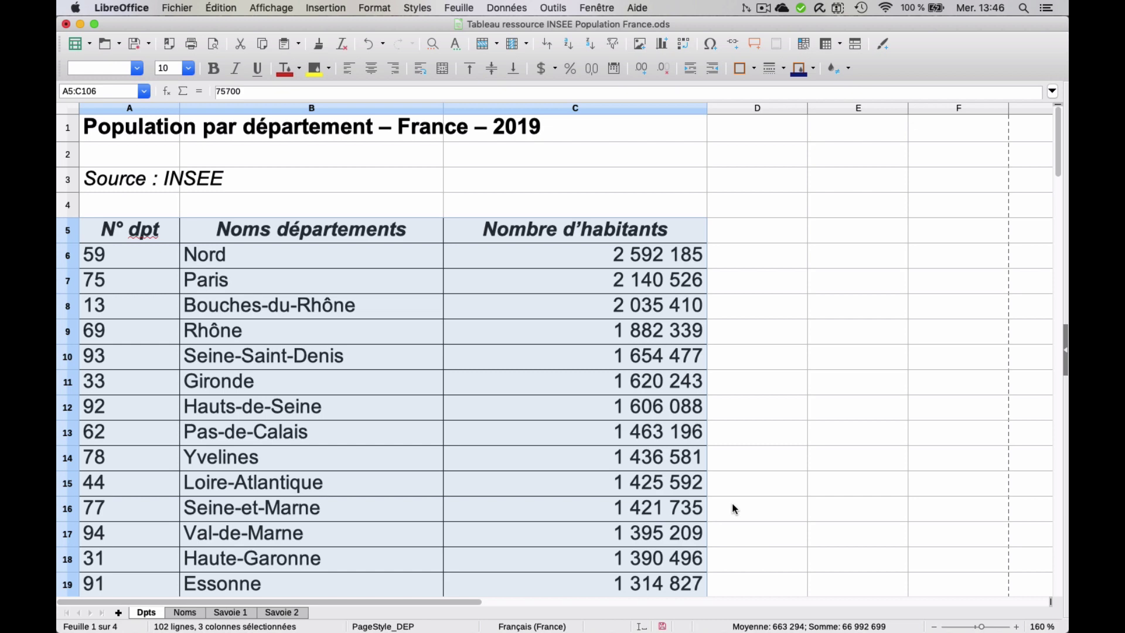
Review the department table's sort criteria and reapply the descending sort on Nombre d'habitants.
click(506, 8)
click(519, 26)
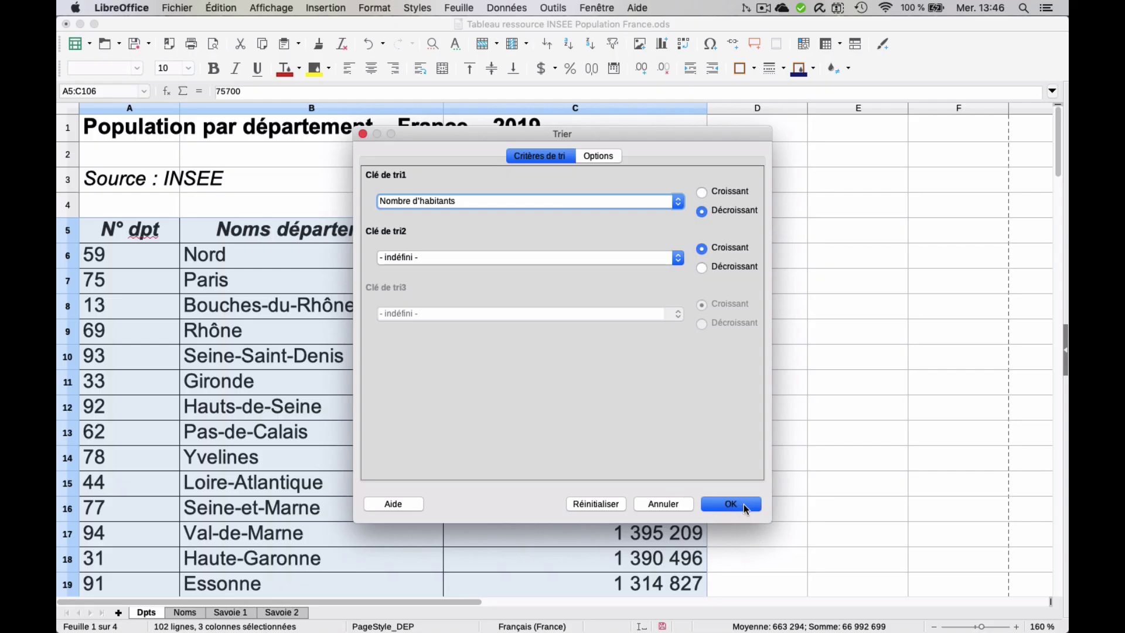
click(744, 503)
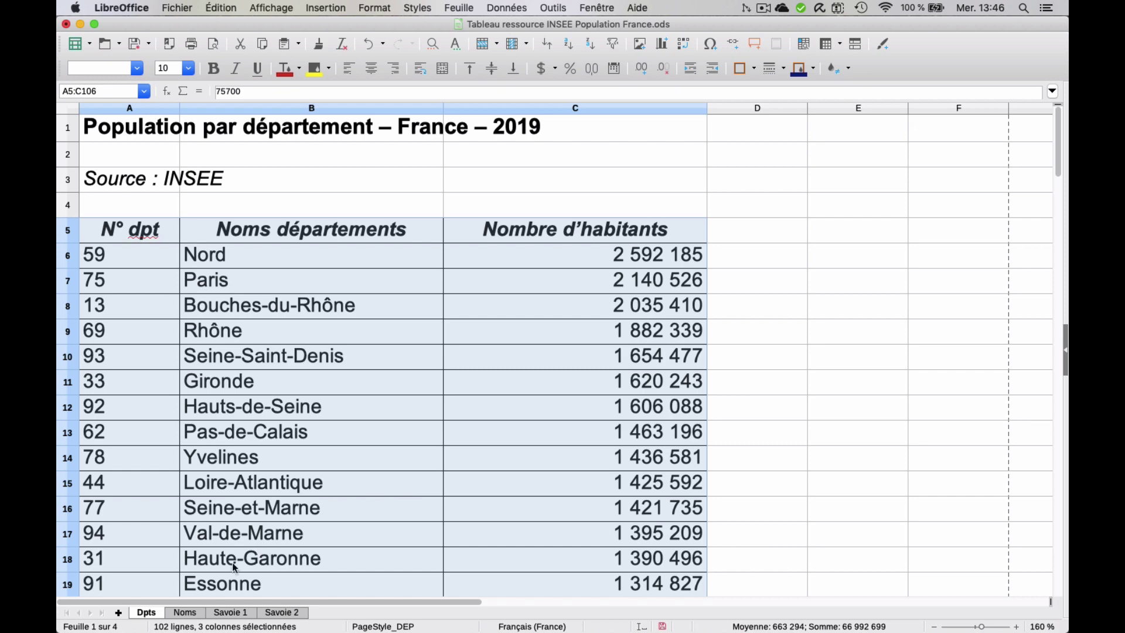
On the Noms sheet, try sorting table A1:C13 by Noms in ascending order, and undo the sort.
click(185, 612)
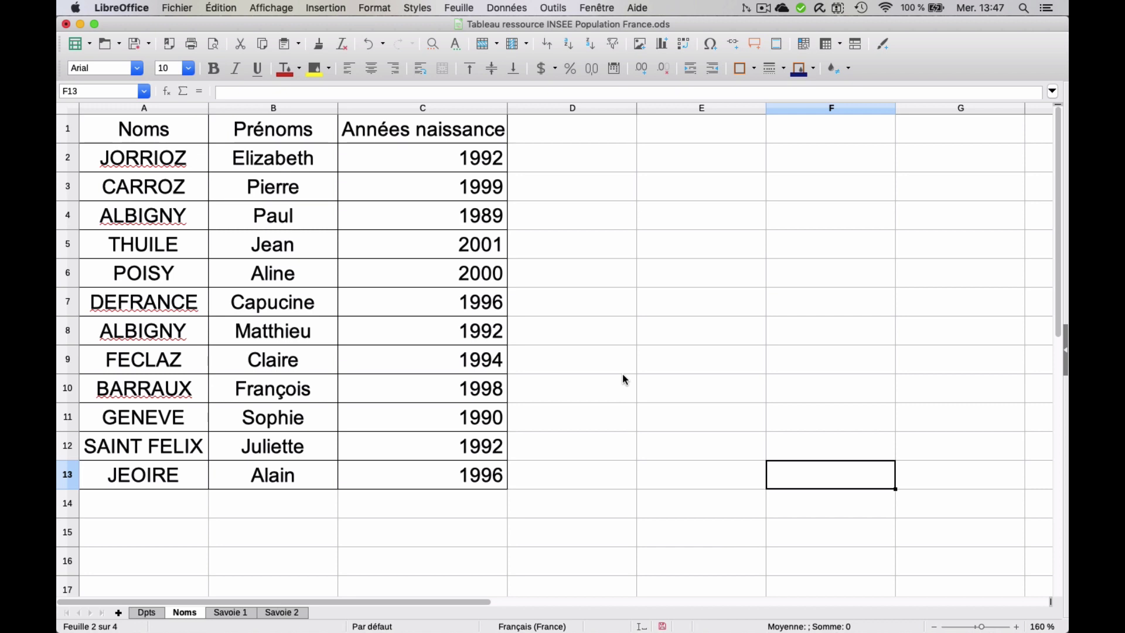
drag(484, 471, 129, 139)
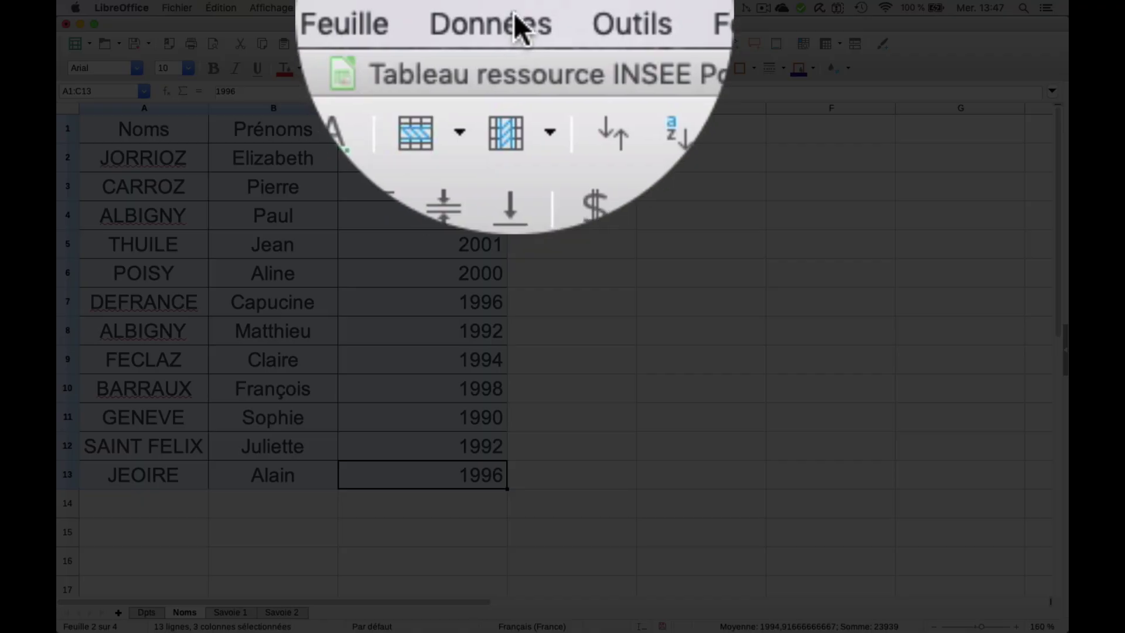
click(509, 8)
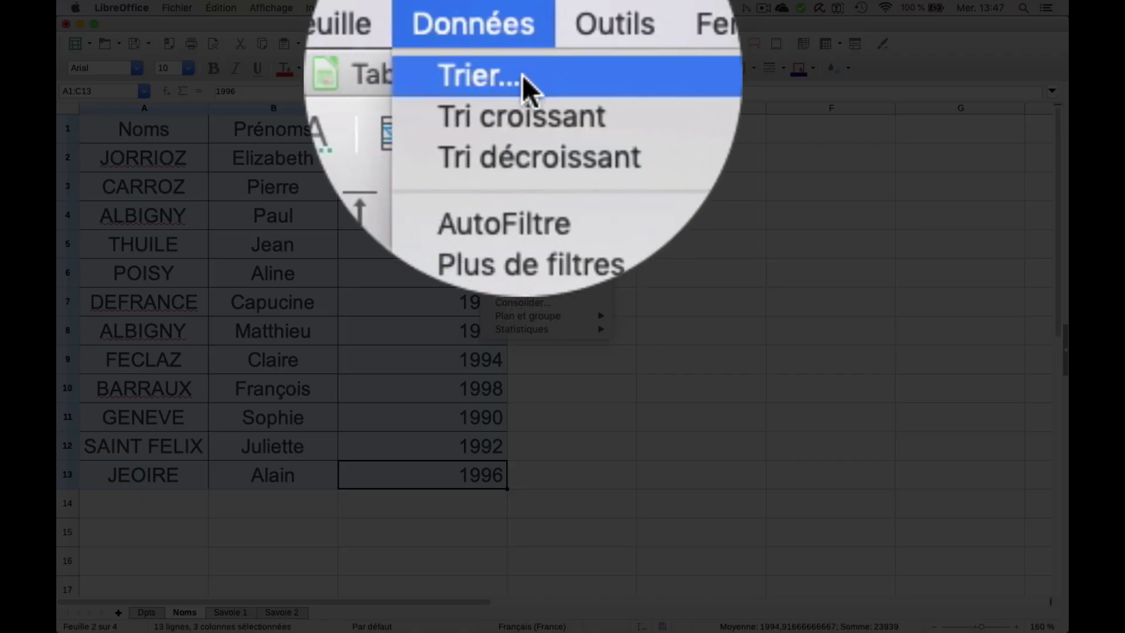
click(514, 74)
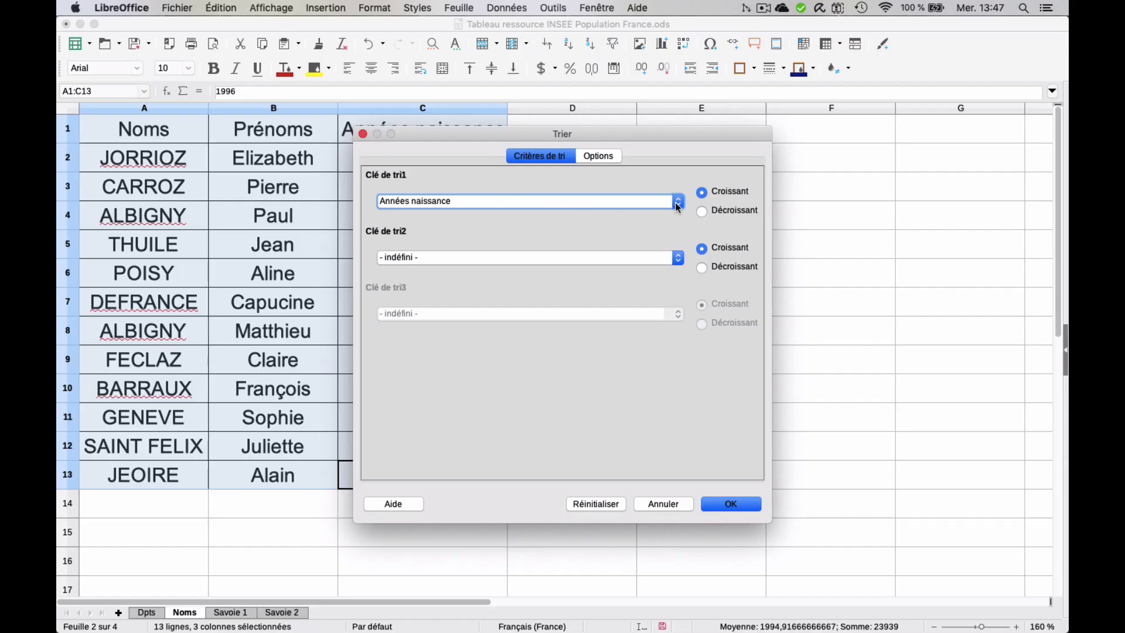
click(675, 202)
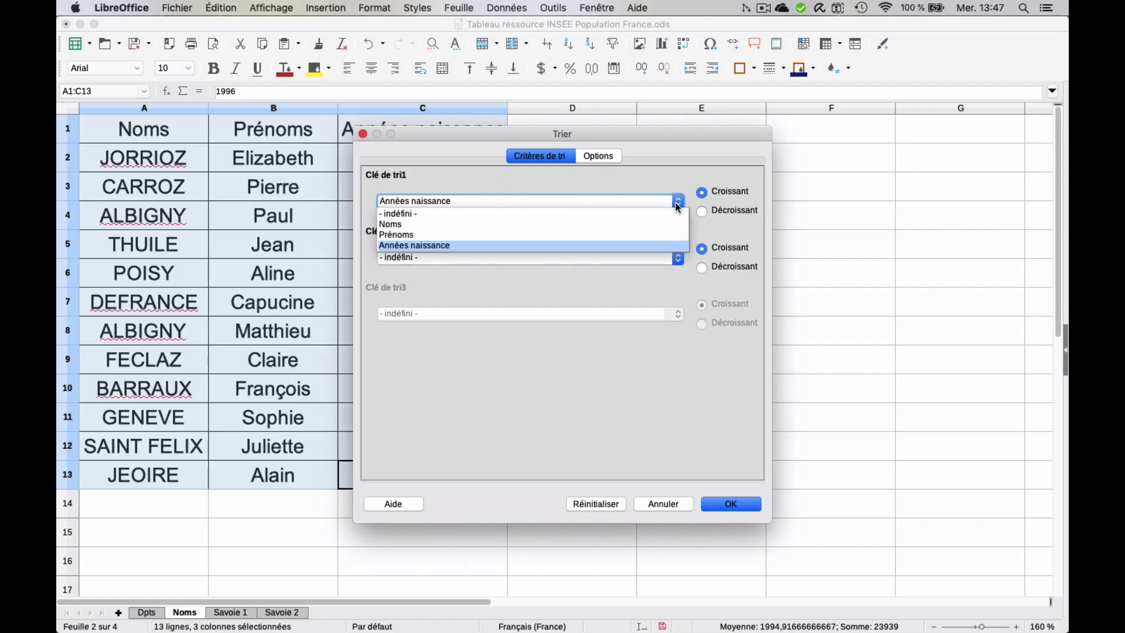
click(408, 226)
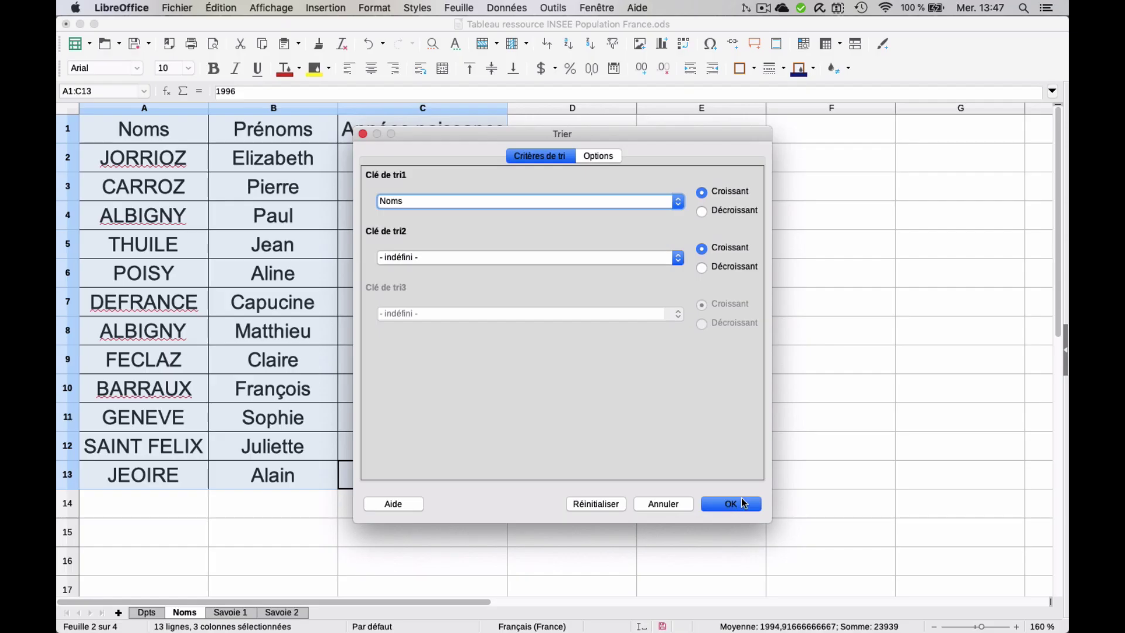
click(741, 499)
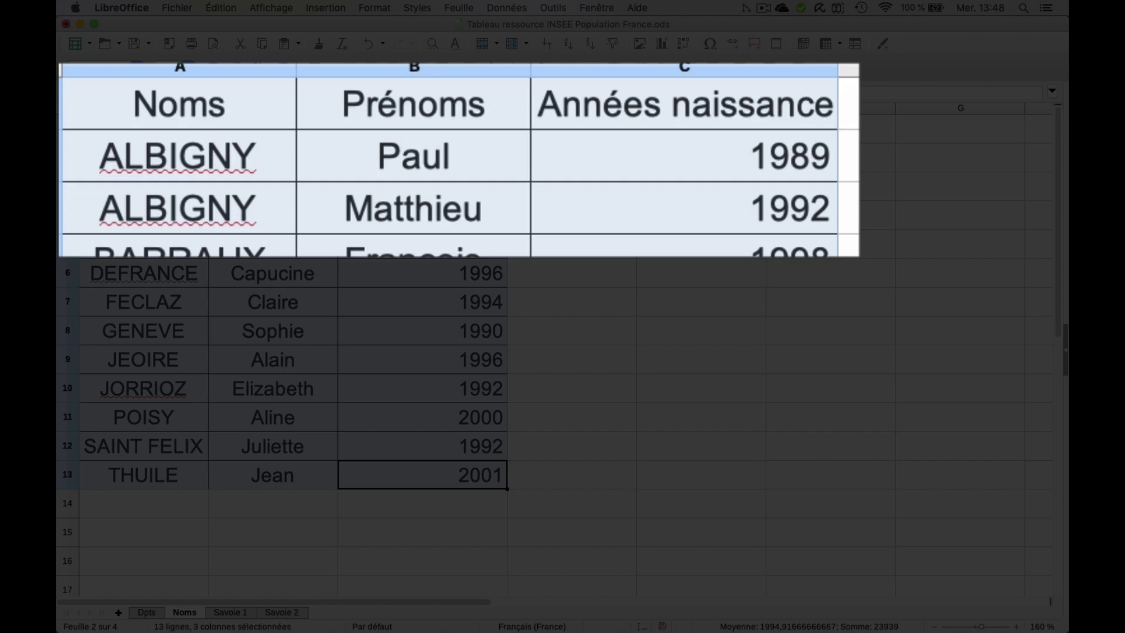
key(super+z)
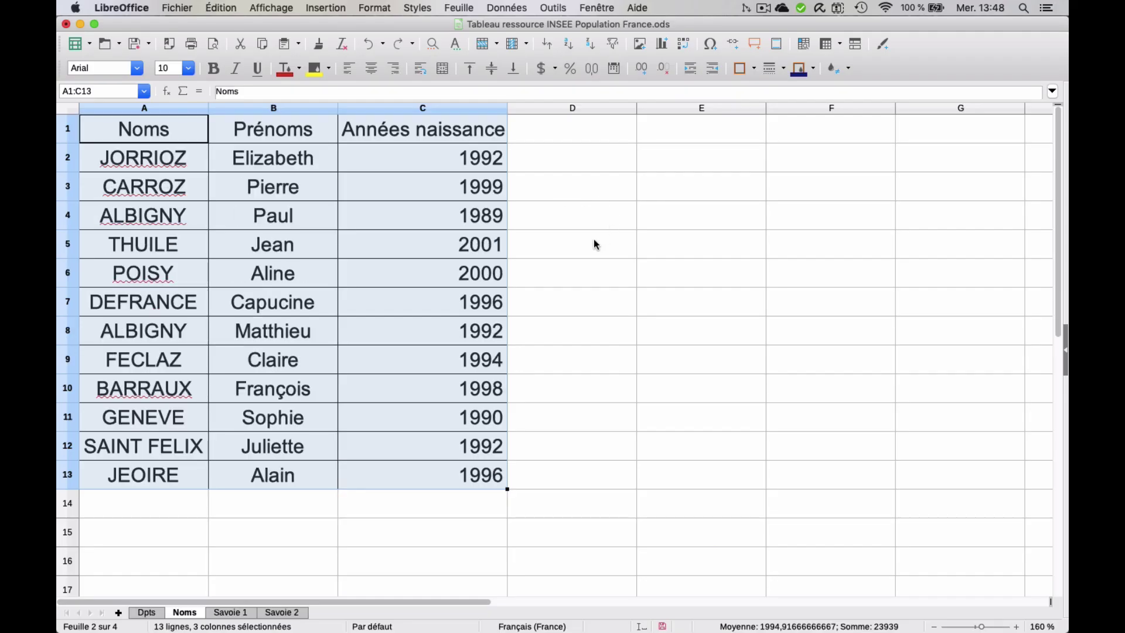
click(593, 239)
Sort table A1:C13 by Noms ascending with Prénoms ascending as the second sort key.
drag(452, 476, 184, 136)
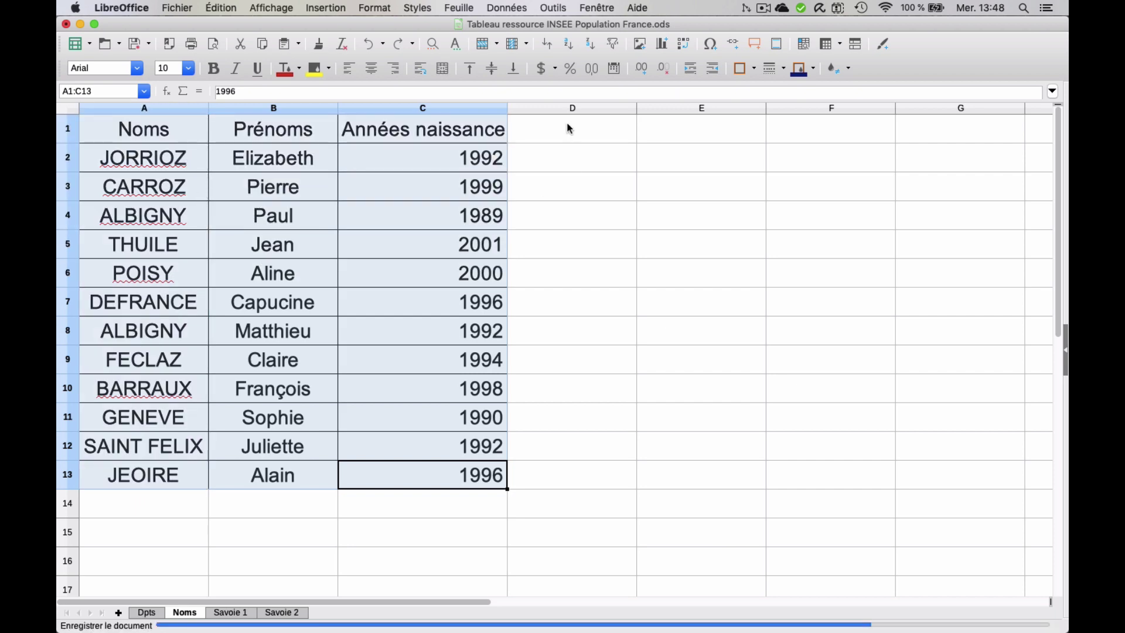
click(510, 9)
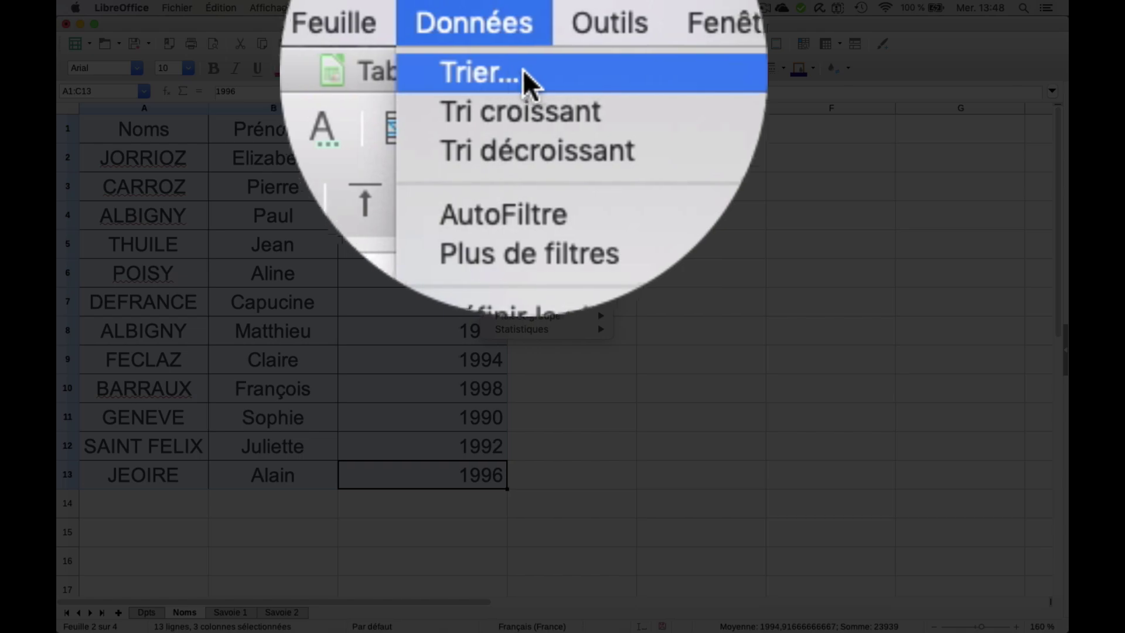
click(529, 26)
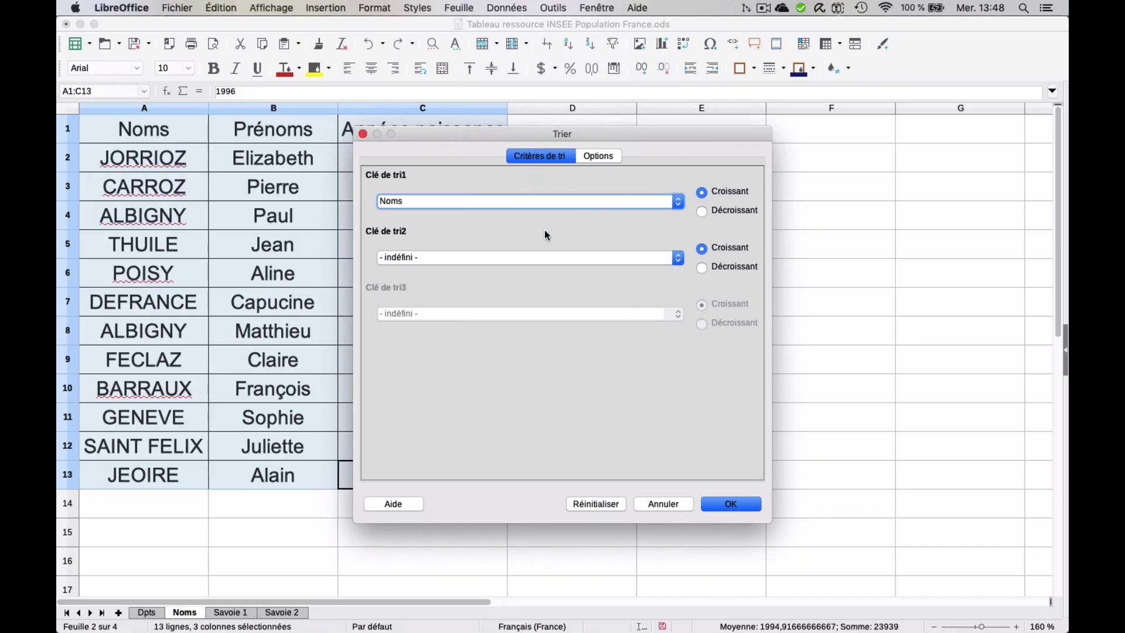
click(677, 258)
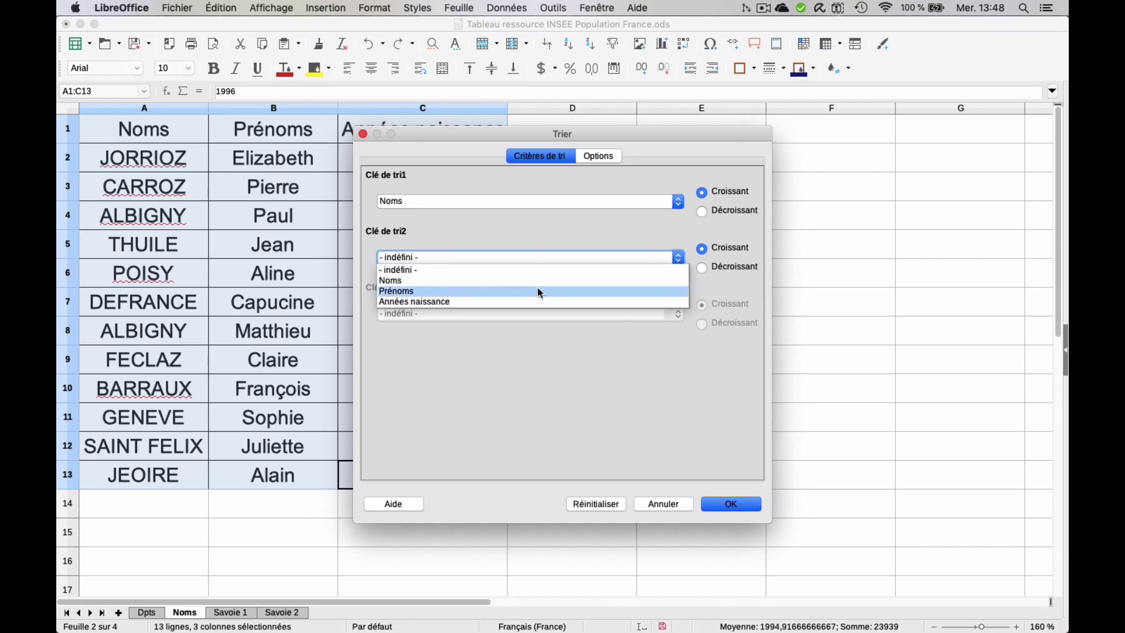
click(469, 290)
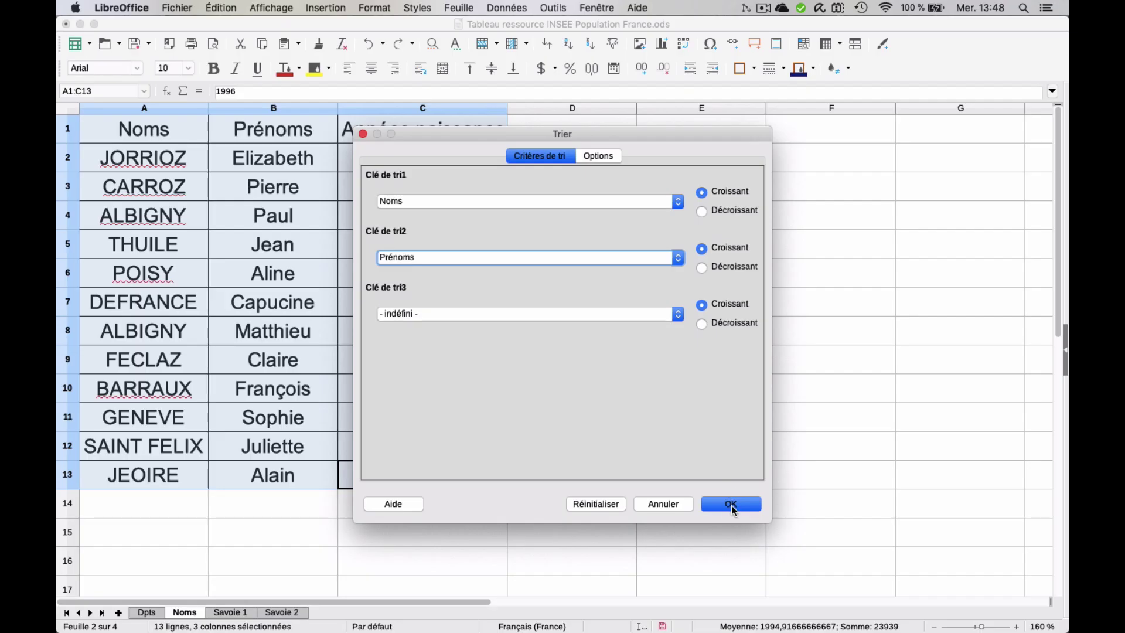
click(734, 508)
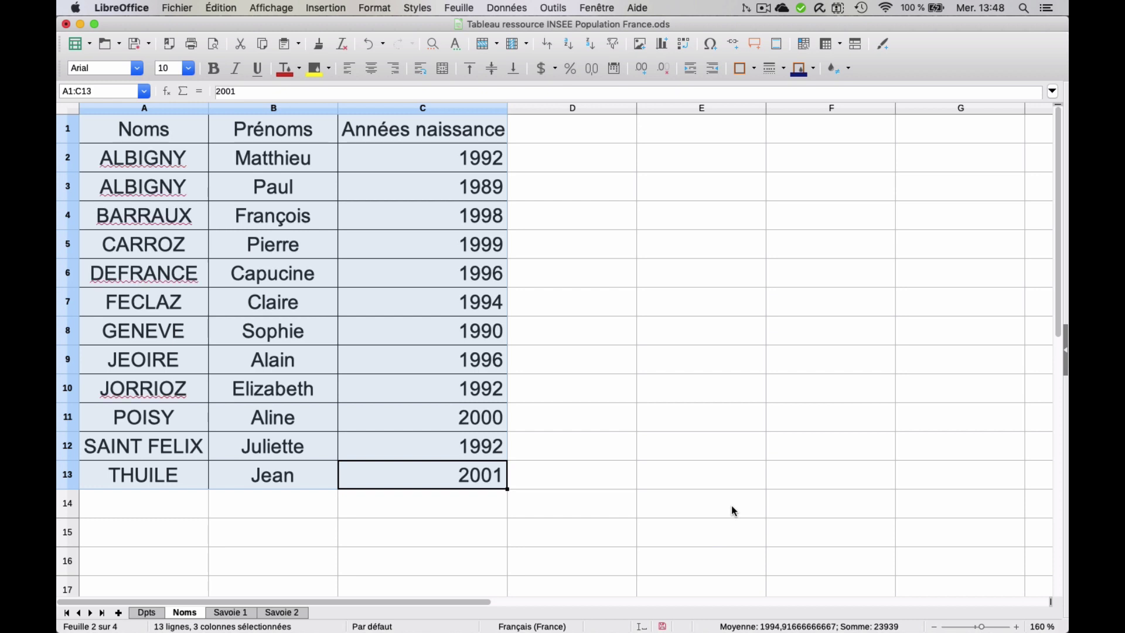